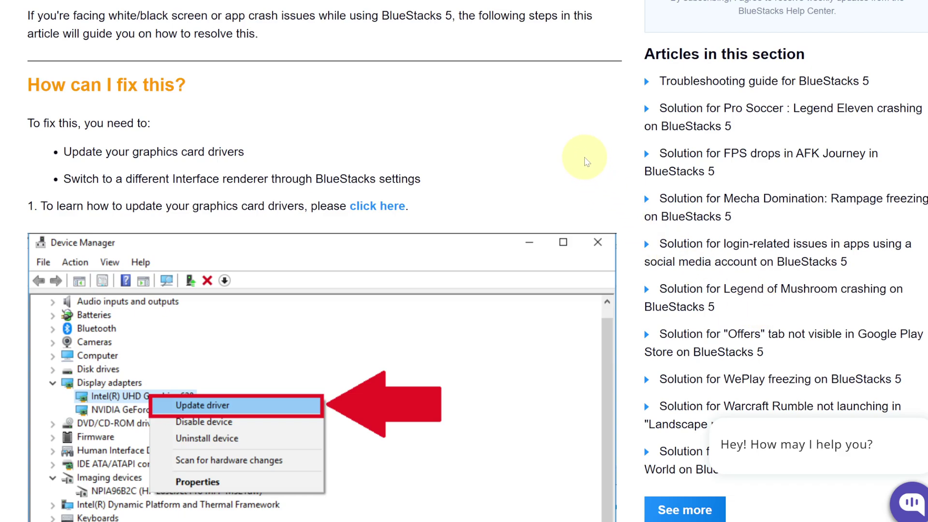
scroll(586, 161, "down", 2)
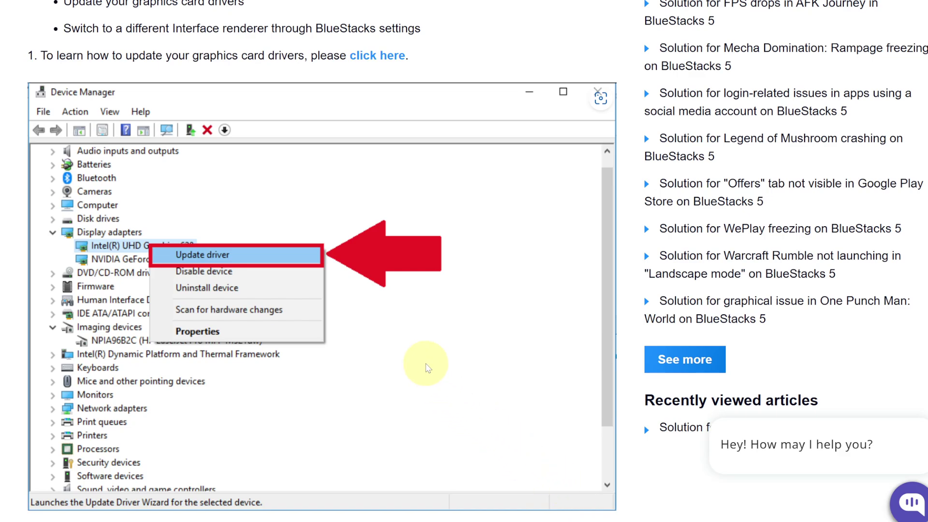
scroll(356, 331, "down", 3)
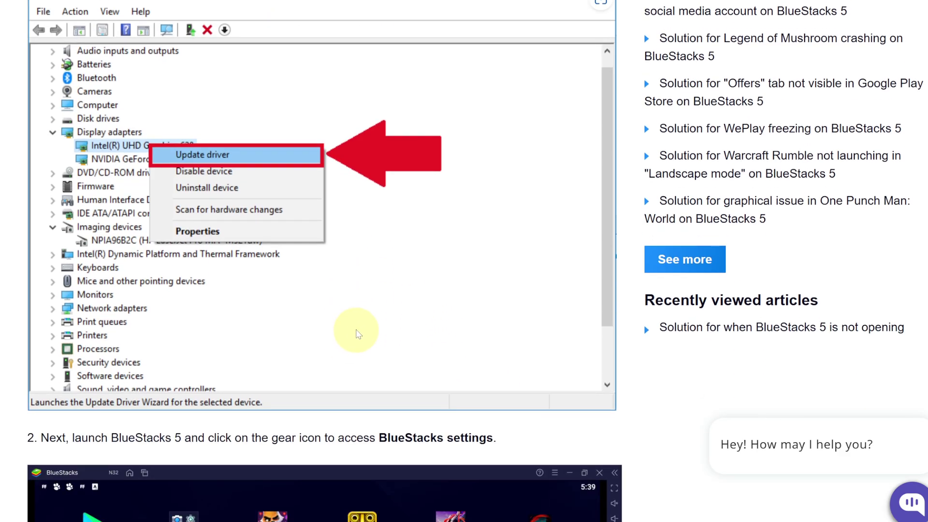
scroll(357, 329, "down", 1)
scroll(356, 330, "down", 3)
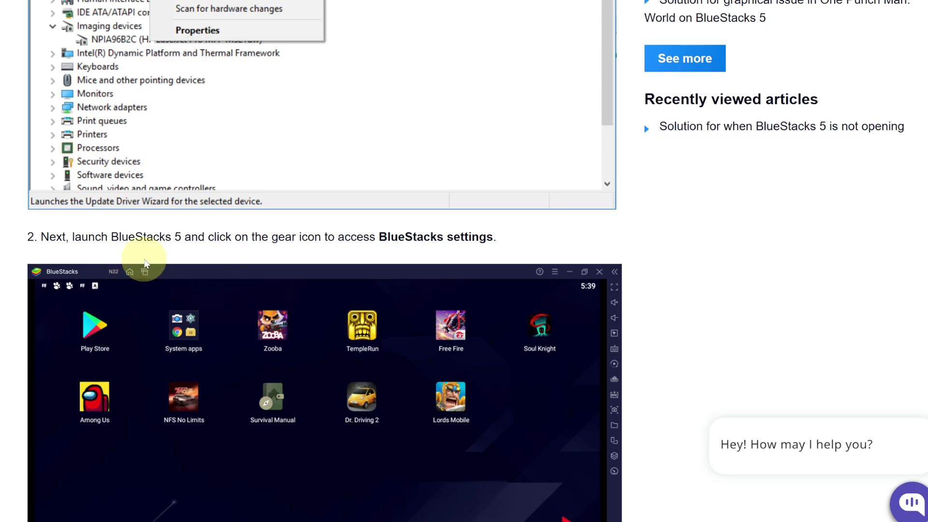
scroll(261, 283, "down", 3)
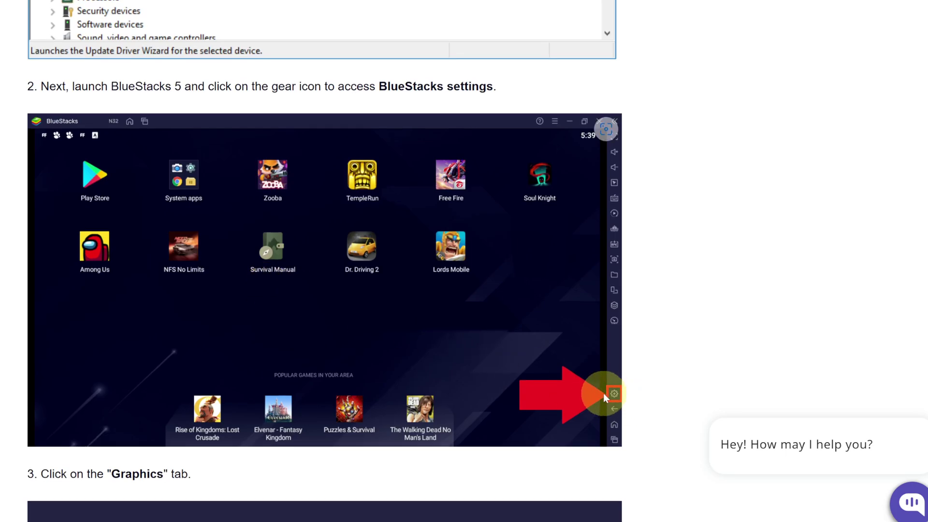
scroll(604, 394, "down", 1)
scroll(532, 379, "down", 4)
scroll(502, 370, "down", 2)
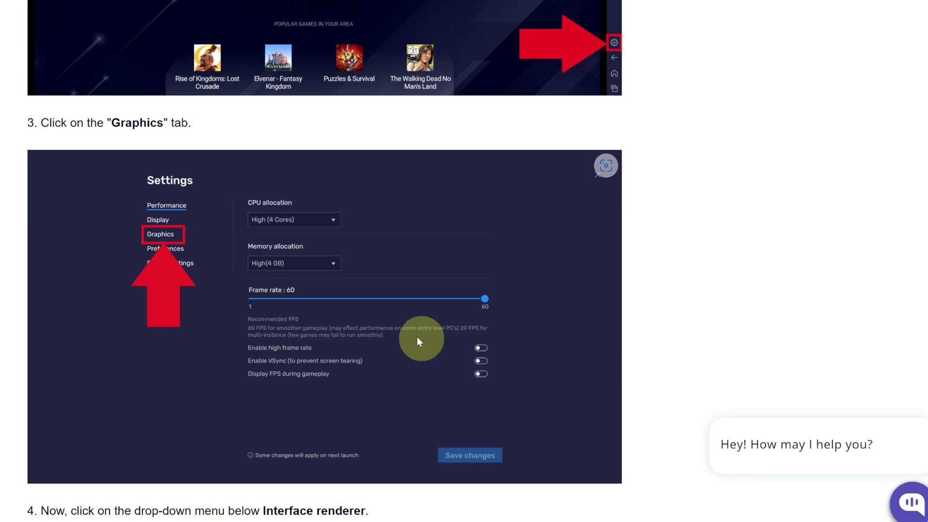
scroll(208, 244, "down", 5)
scroll(228, 265, "down", 2)
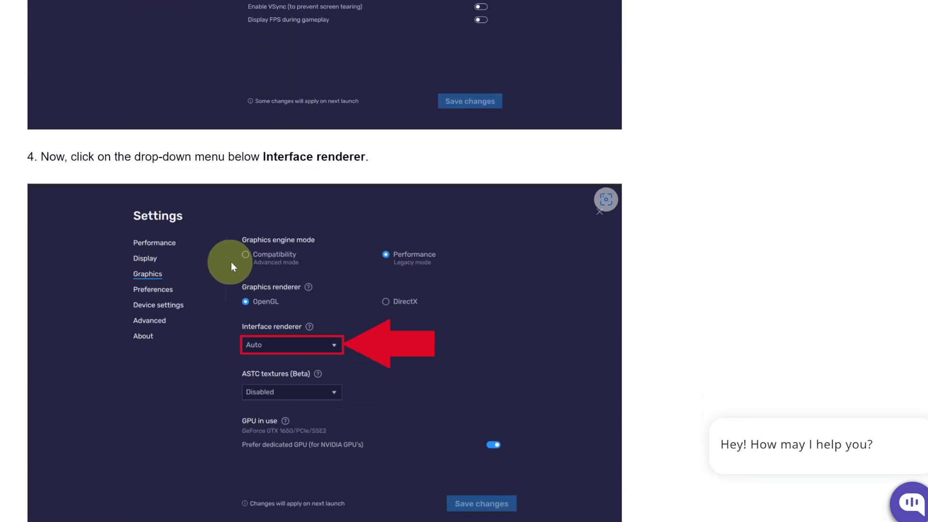
scroll(298, 299, "down", 1)
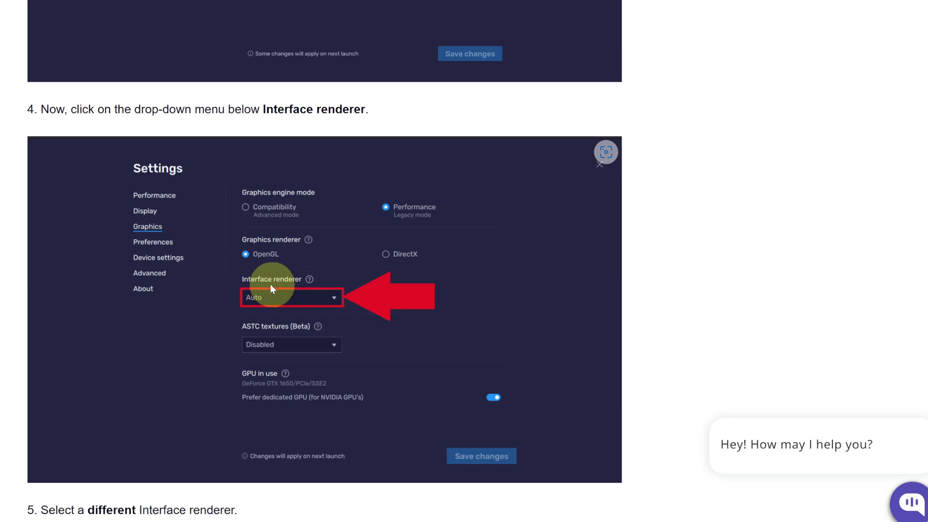
scroll(259, 282, "down", 1)
scroll(276, 288, "down", 4)
scroll(278, 287, "down", 3)
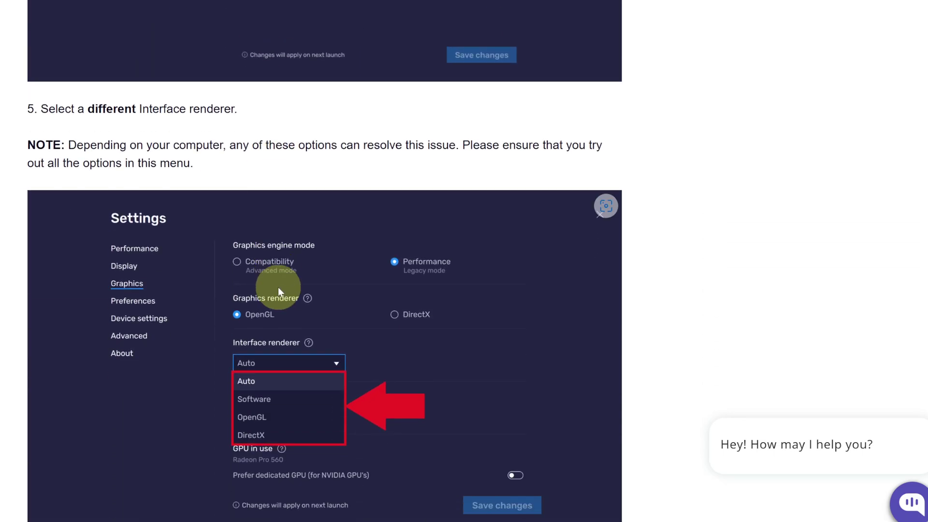
scroll(294, 297, "down", 2)
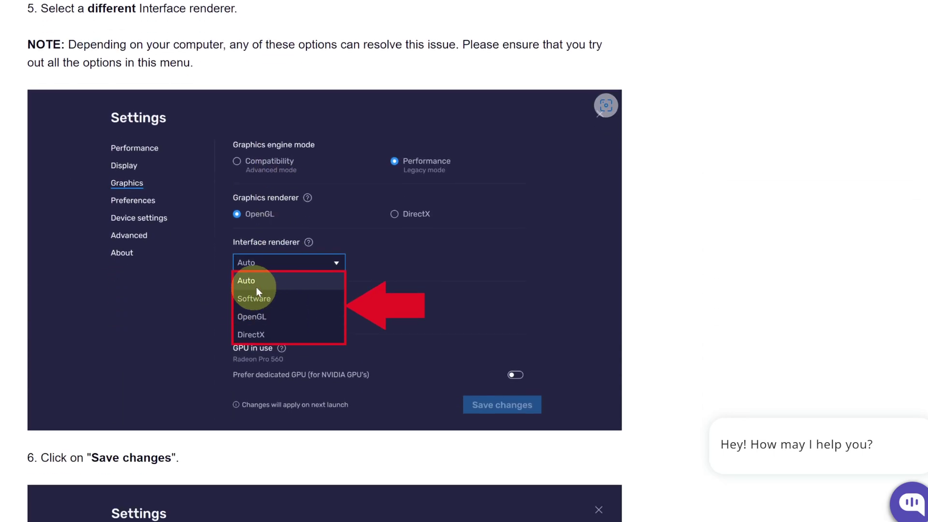
scroll(254, 305, "down", 1)
scroll(268, 326, "down", 2)
scroll(294, 323, "down", 2)
scroll(306, 311, "down", 1)
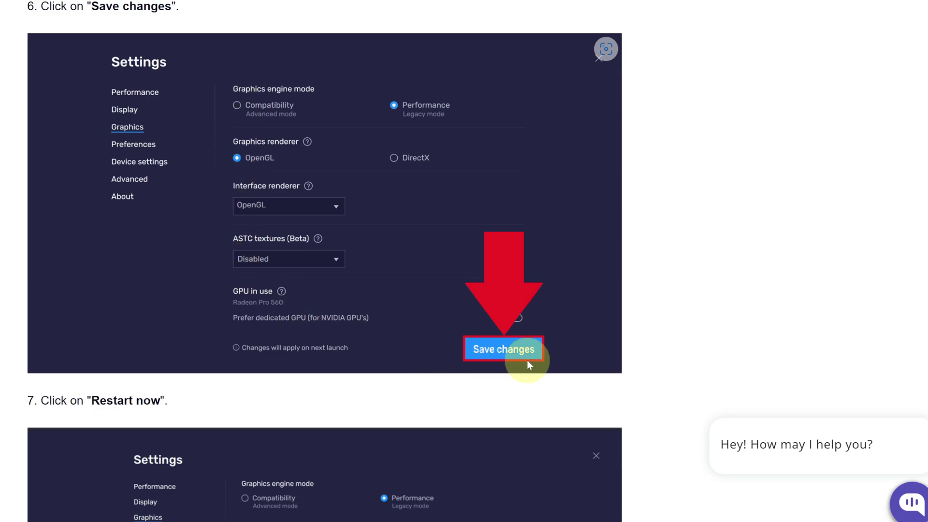
scroll(525, 358, "down", 3)
mouse_move(374, 372)
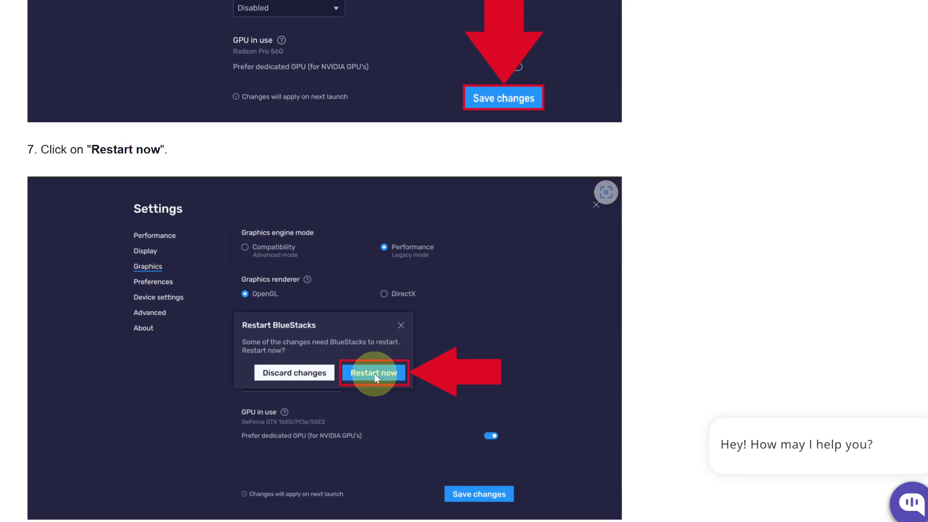
scroll(374, 373, "down", 2)
scroll(374, 374, "up", 1)
scroll(376, 374, "up", 3)
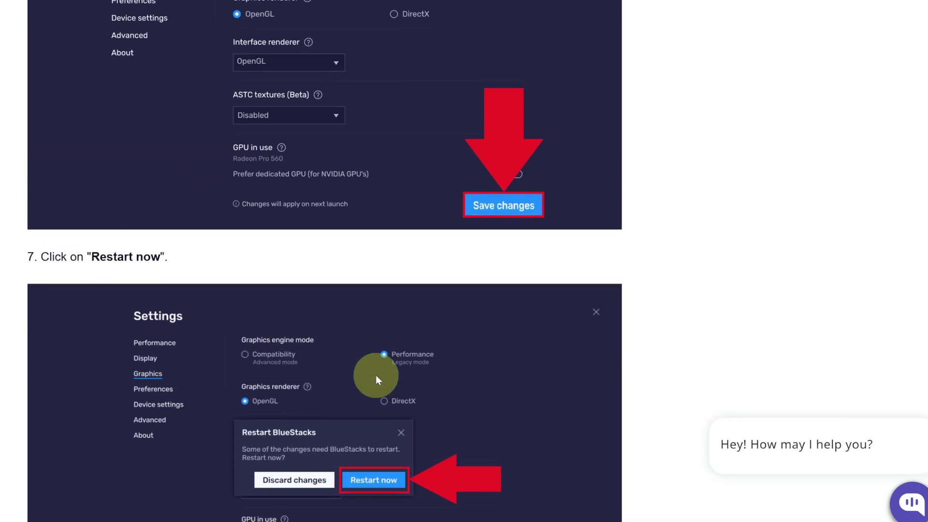
scroll(375, 375, "up", 3)
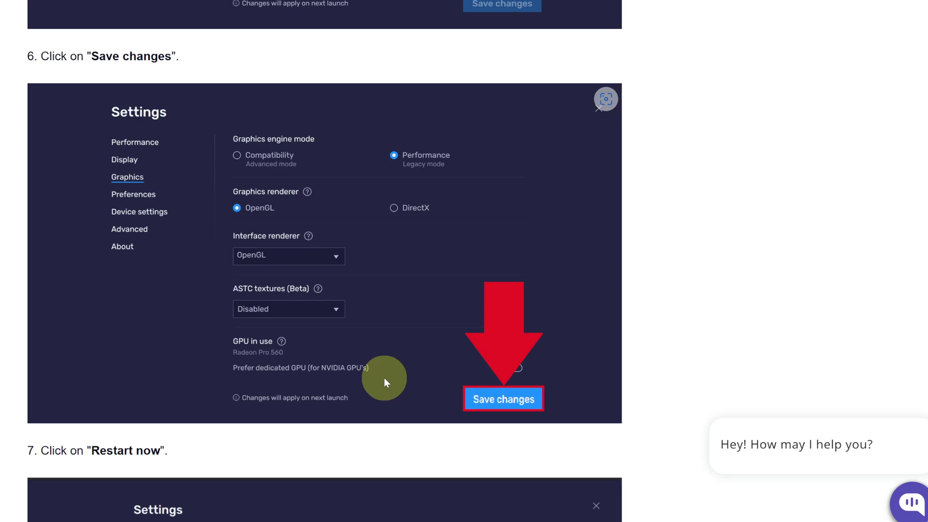